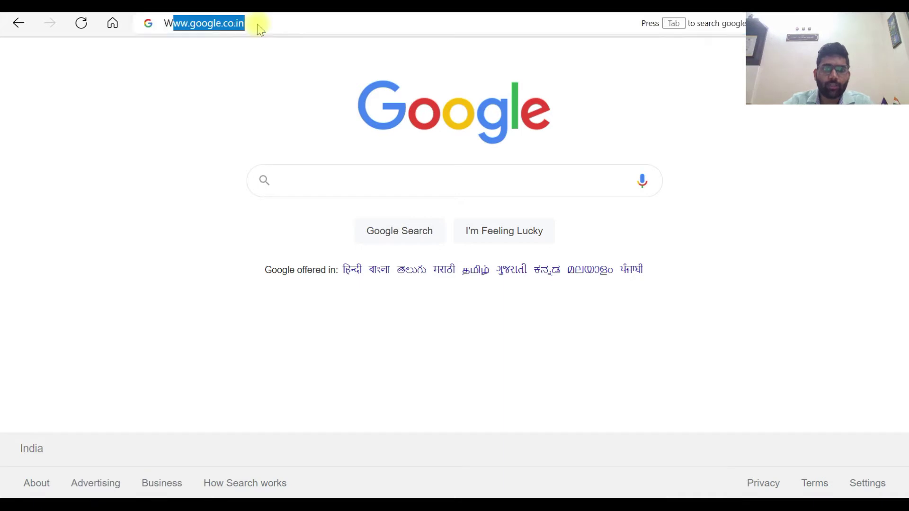
text(INCOMETAX)
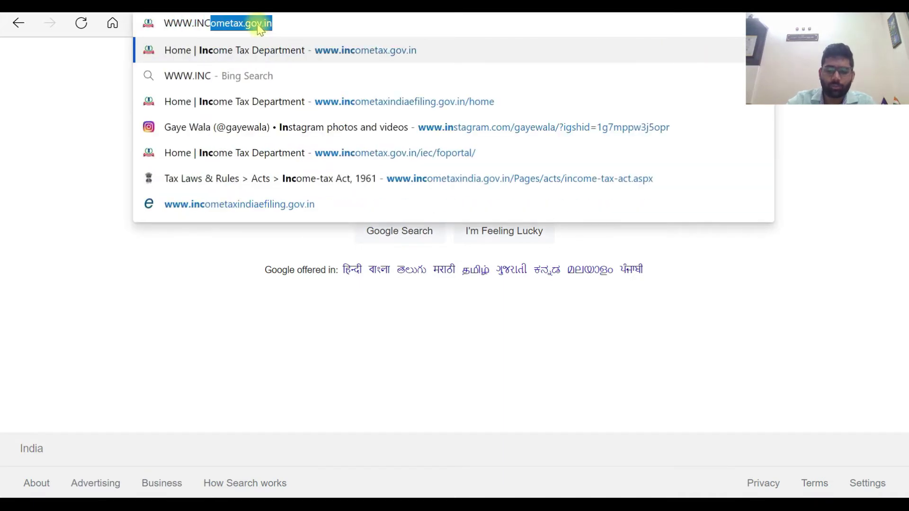
text(.)
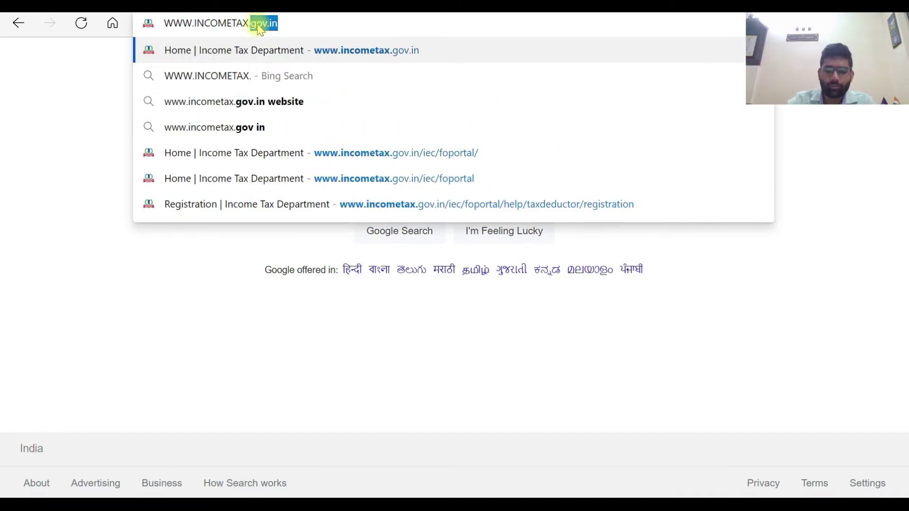
text(GOV.IN)
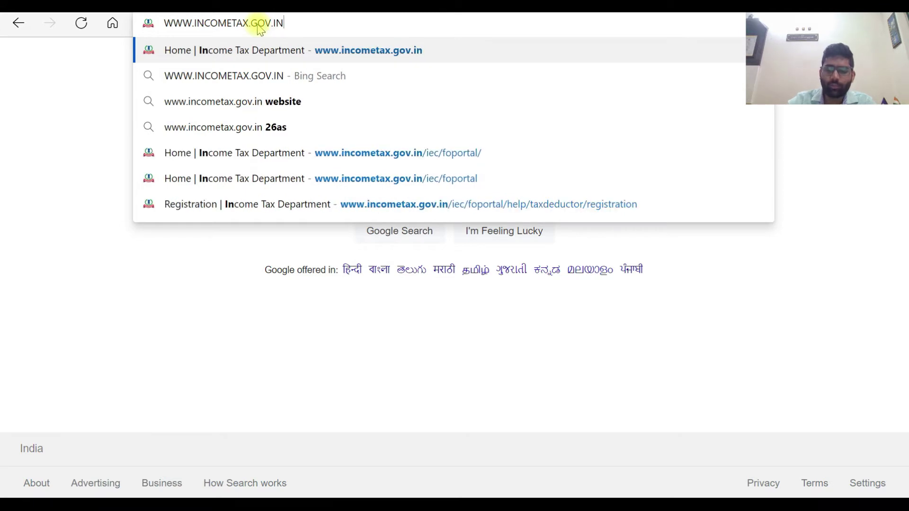
key(Return)
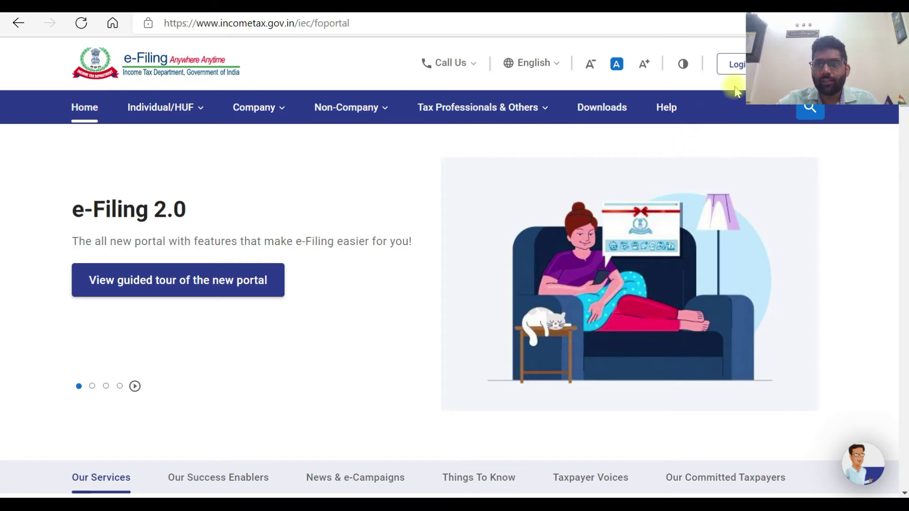
Step: Open the e-Filing Login page and start entering the account's user ID
click(736, 71)
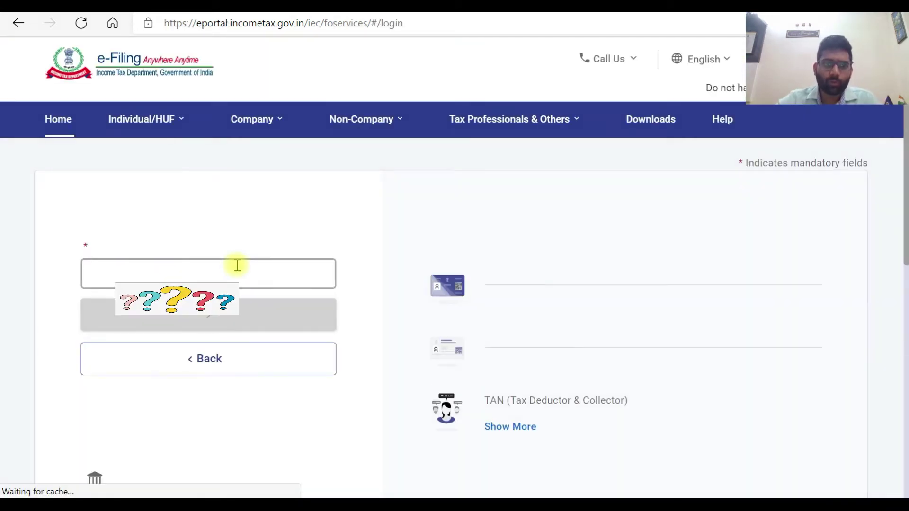
click(176, 291)
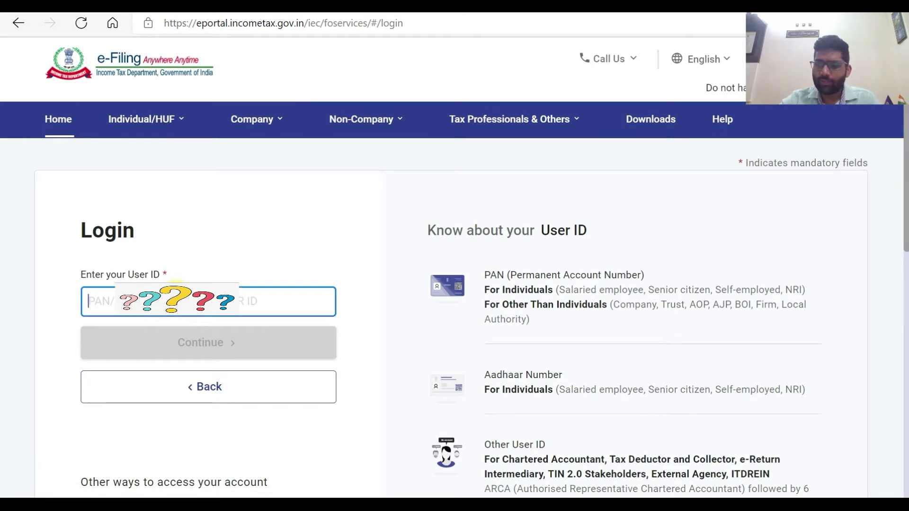
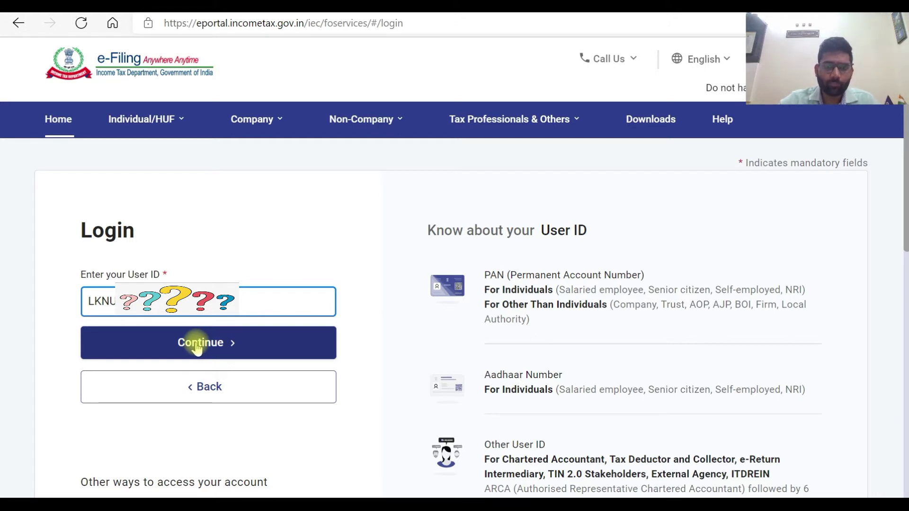
Step: Log in with the account password after confirming the secure access message, and decline Edge's password update
click(197, 346)
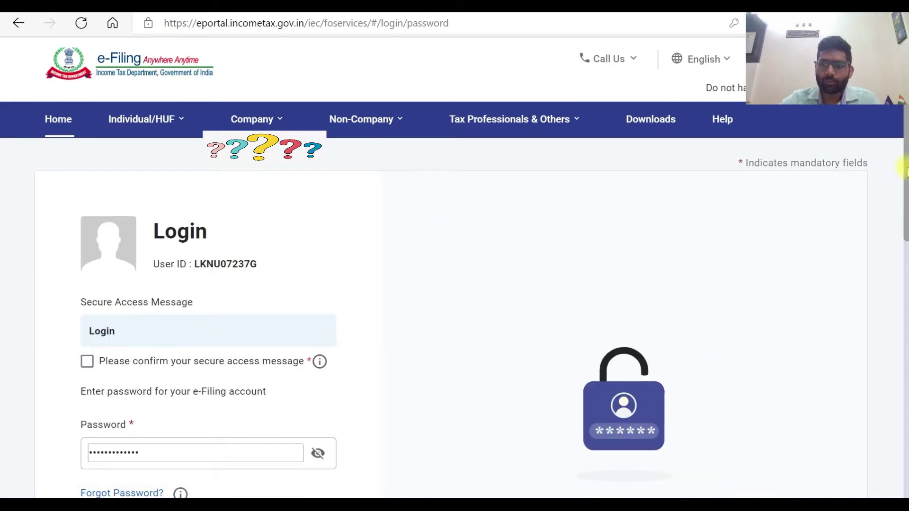
scroll(901, 175, down, 3)
drag(152, 337, 85, 336)
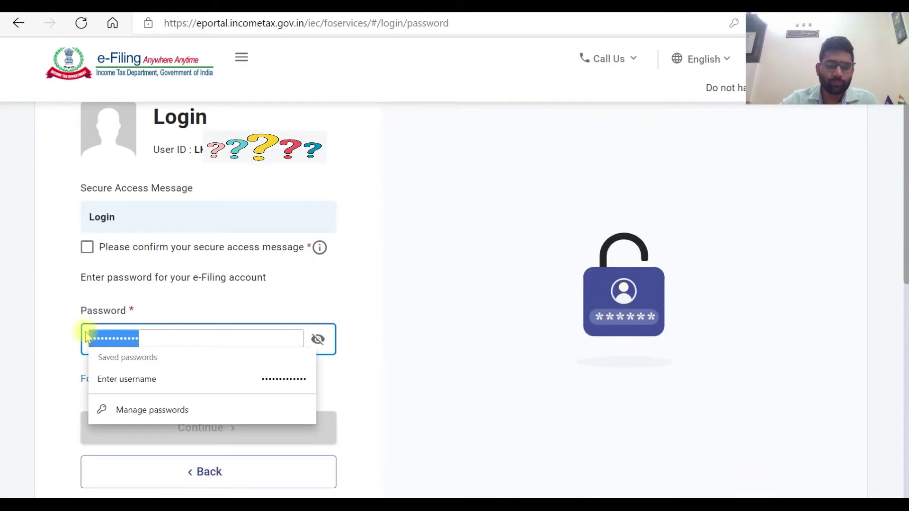
text(••••••••)
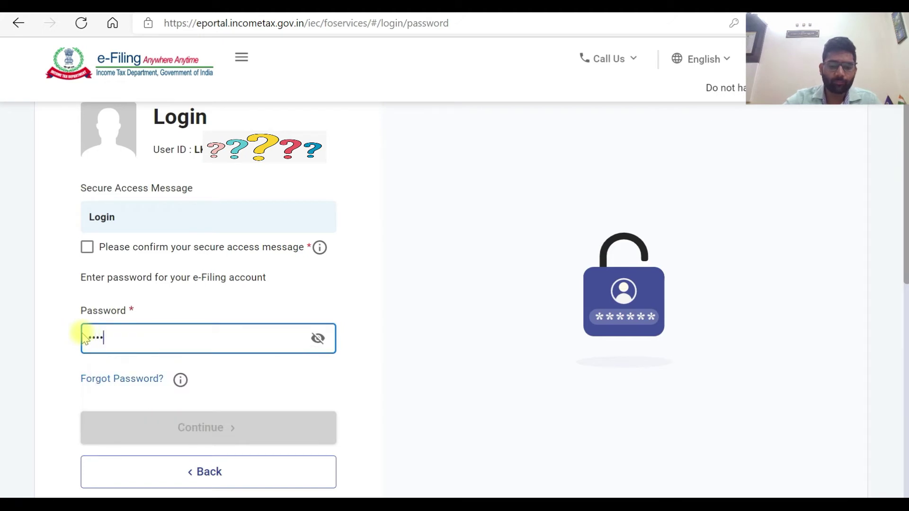
text(••)
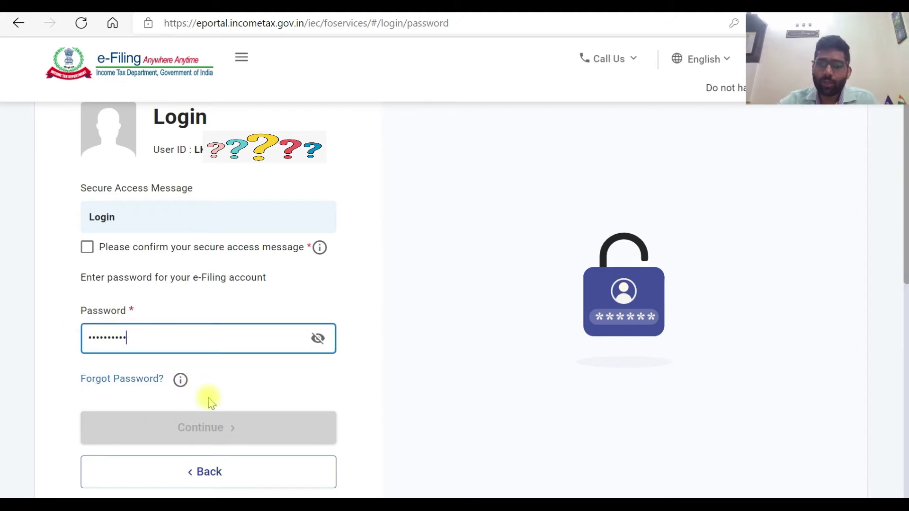
click(88, 248)
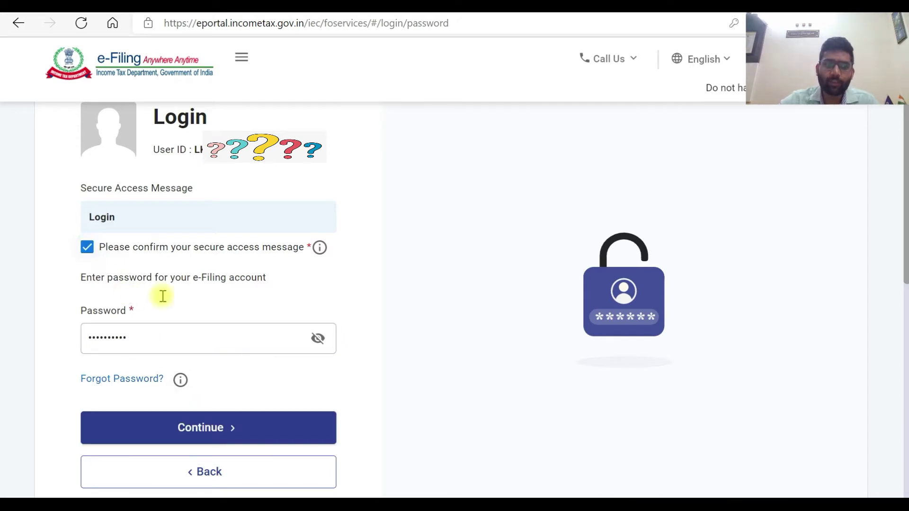
click(182, 428)
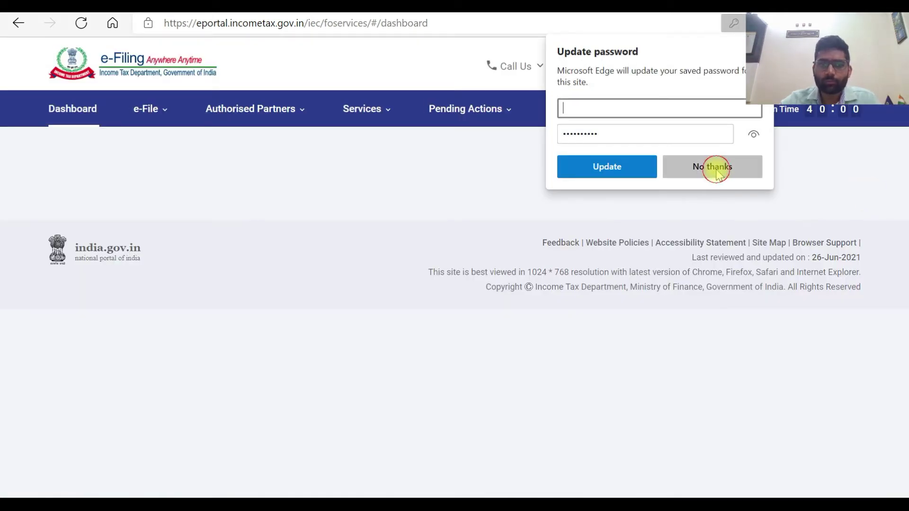
click(714, 169)
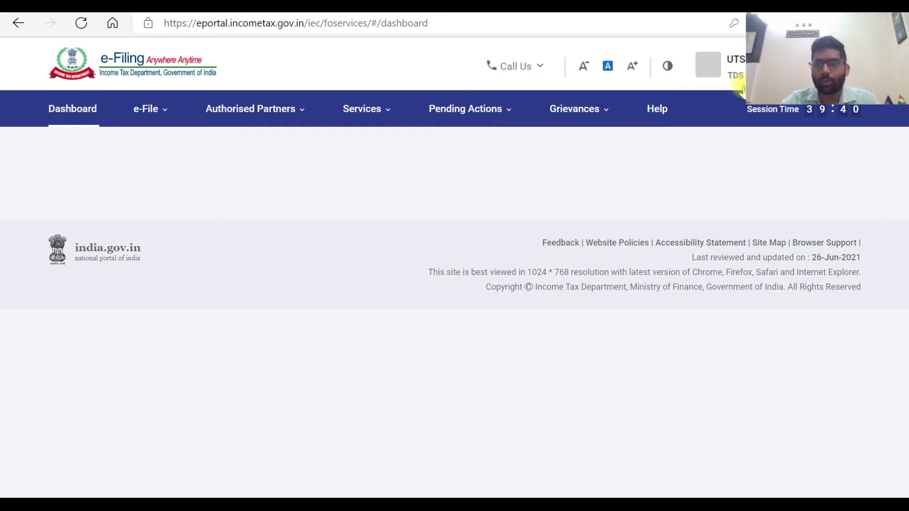
Step: Go from Pending Actions to the Reporting Portal, confirming with Proceed
click(452, 111)
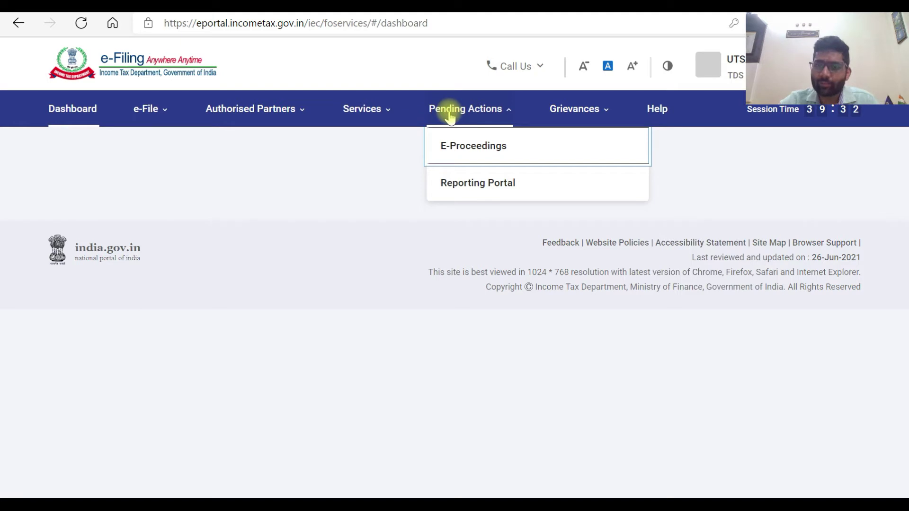
click(465, 188)
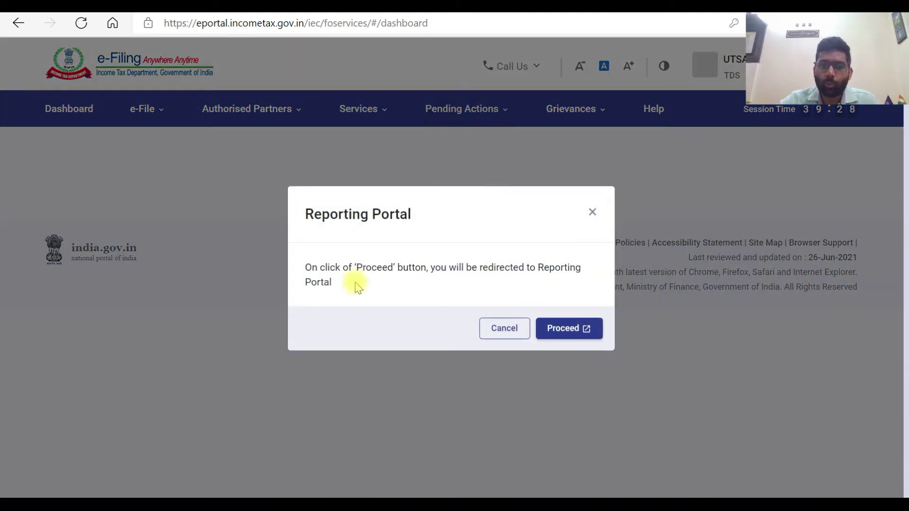
click(577, 330)
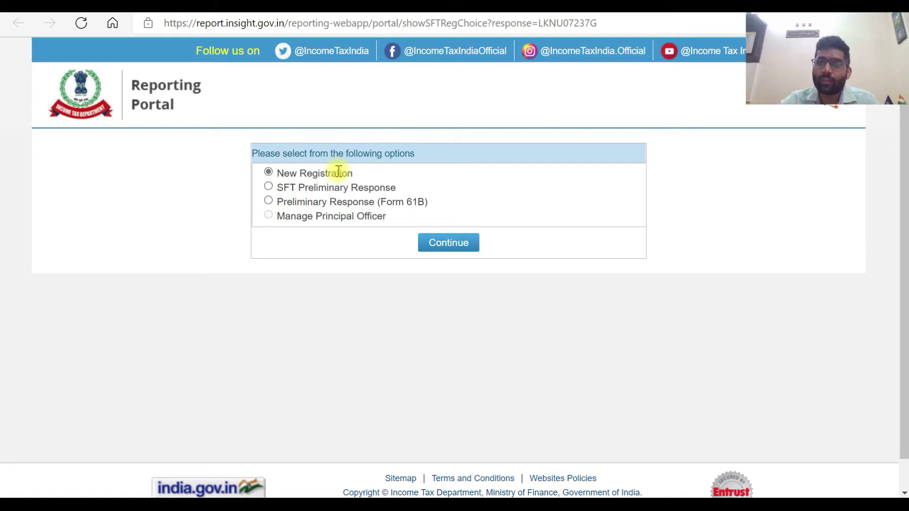
Step: Start a New Registration with form type Compliance Check (Tax Deductor & Collector)
click(440, 248)
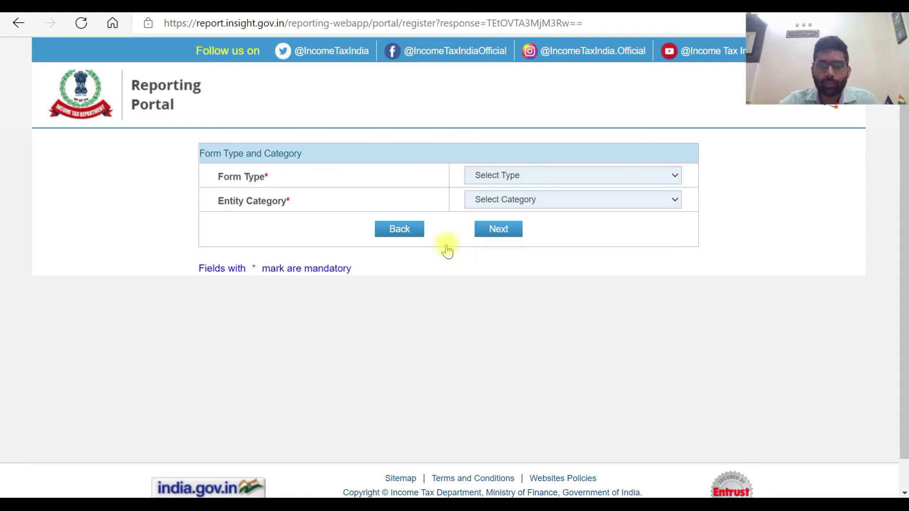
click(529, 179)
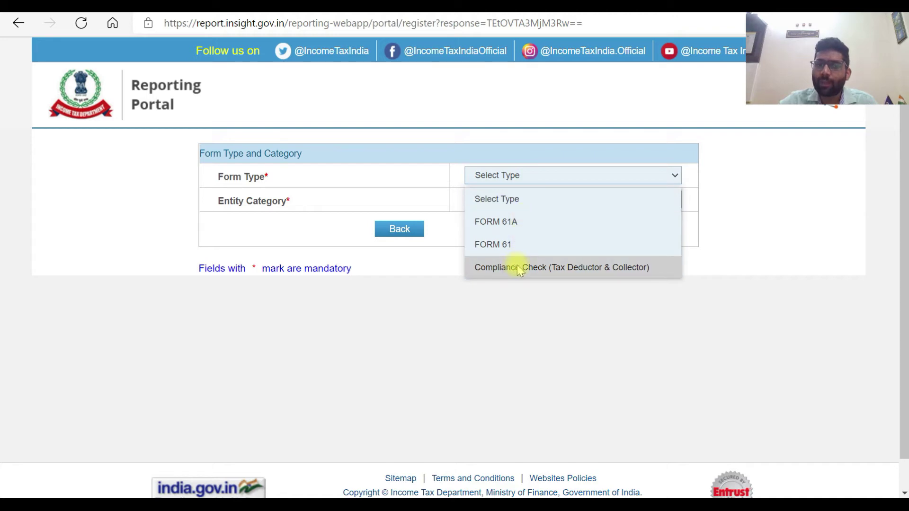
click(555, 268)
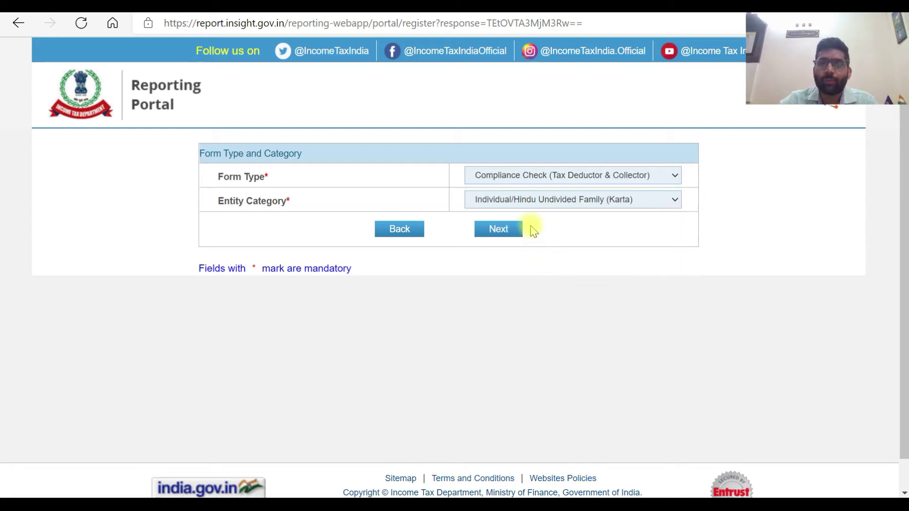
click(504, 231)
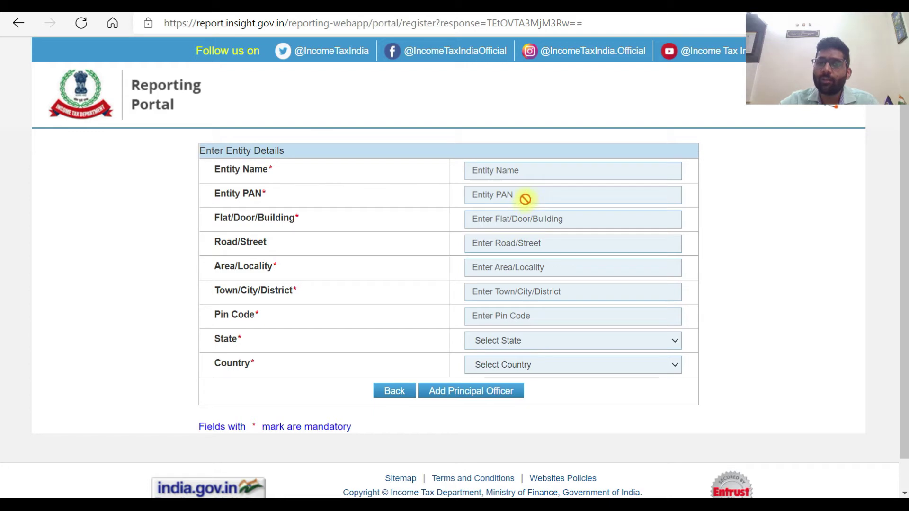
Step: Enter 'moradabad' for building and locality, and pin code 244001
click(502, 217)
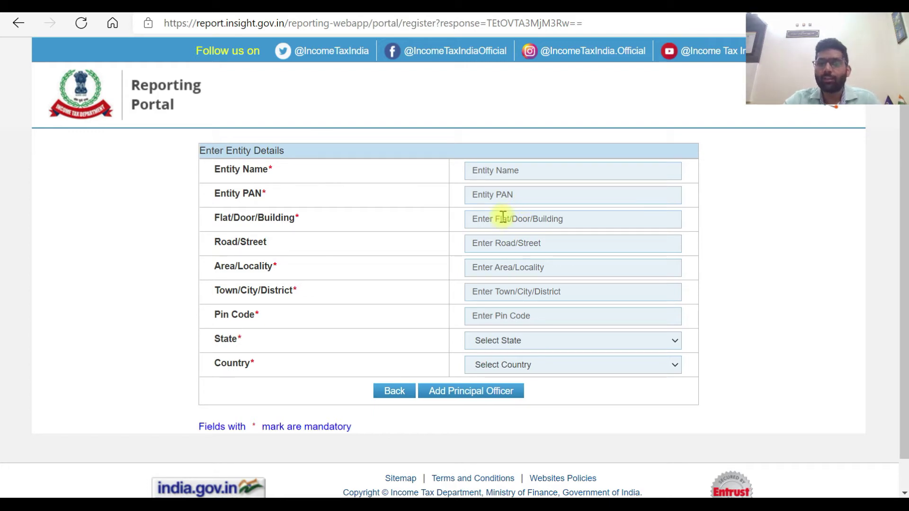
text(moradabad)
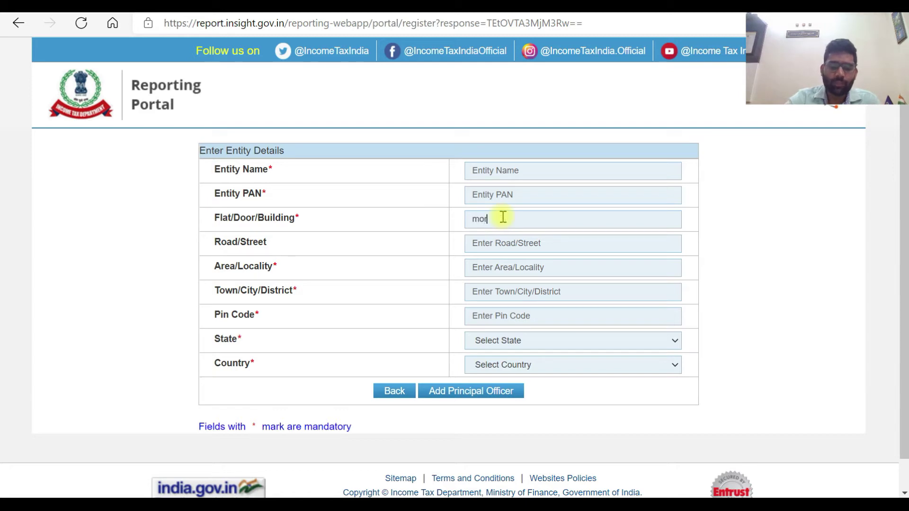
key(Tab)
key(Tab)
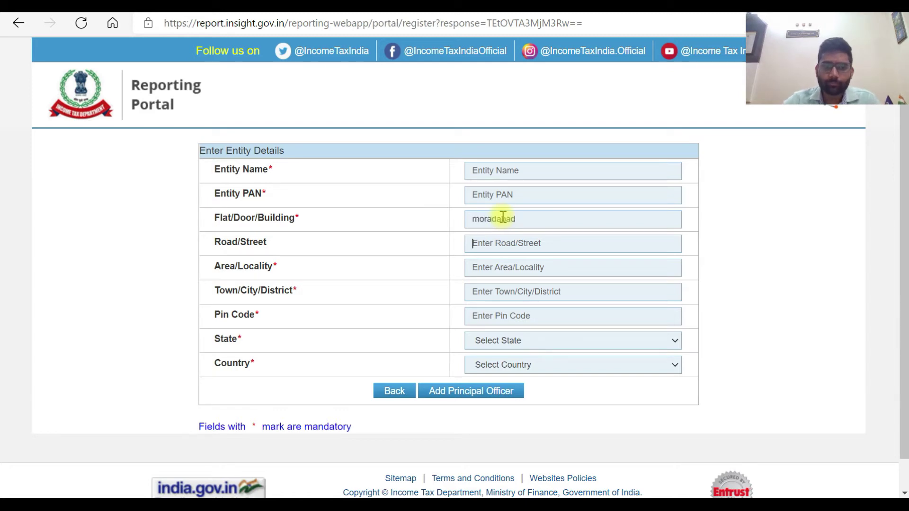
text(moradabad)
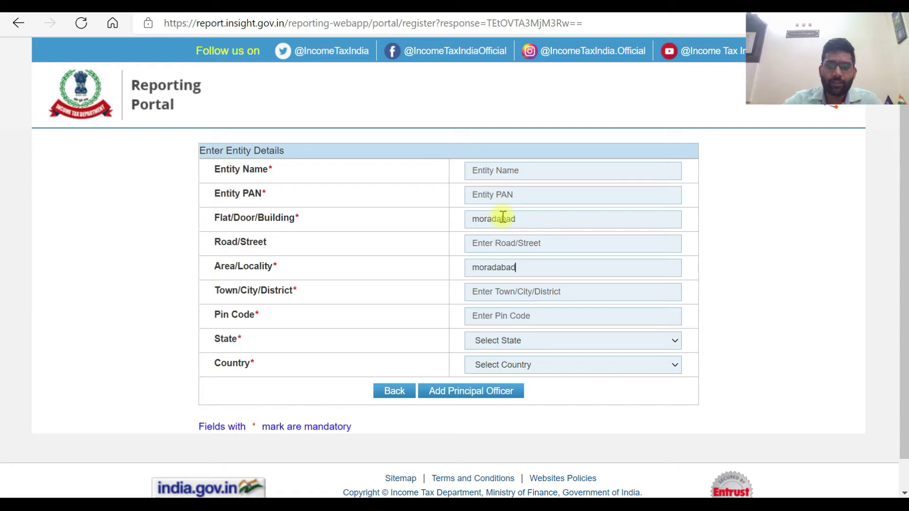
key(Tab)
text(moradabad)
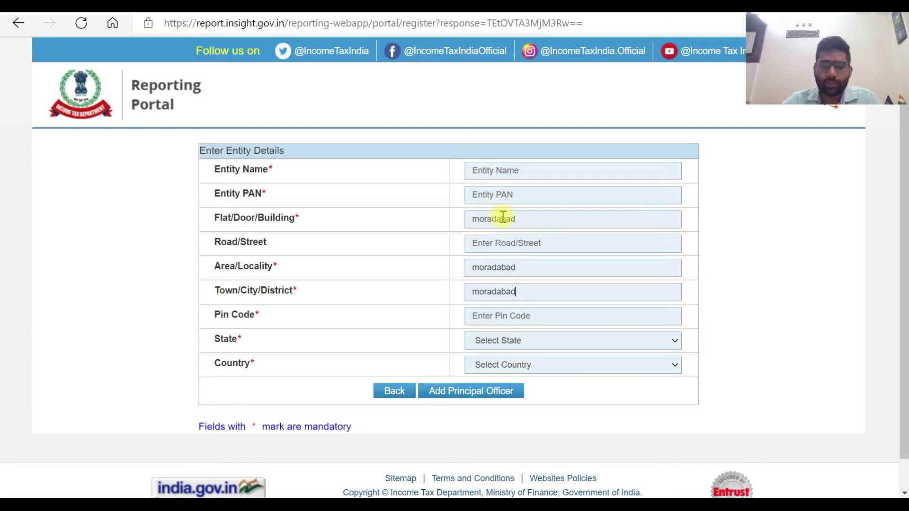
click(516, 316)
text(244001)
Step: Set the state to UTTAR PRADESH and the country to INDIA
click(517, 344)
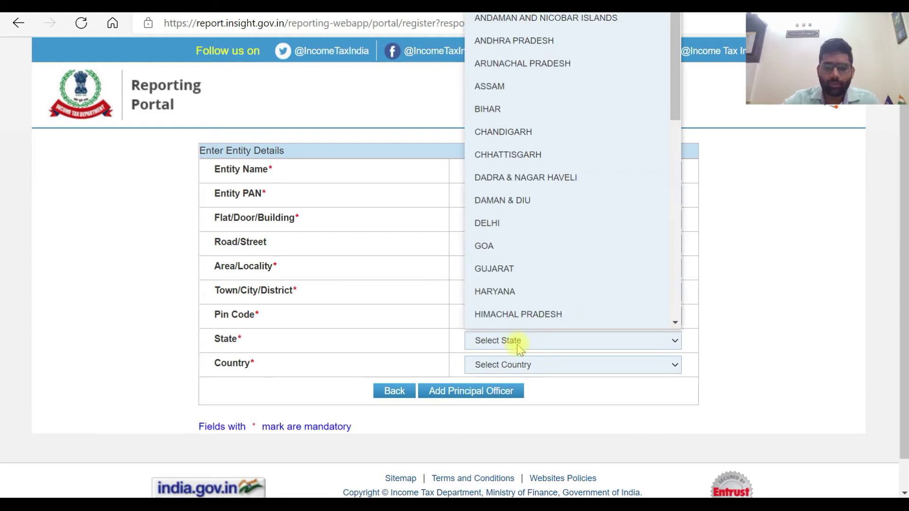
key(u)
key(p)
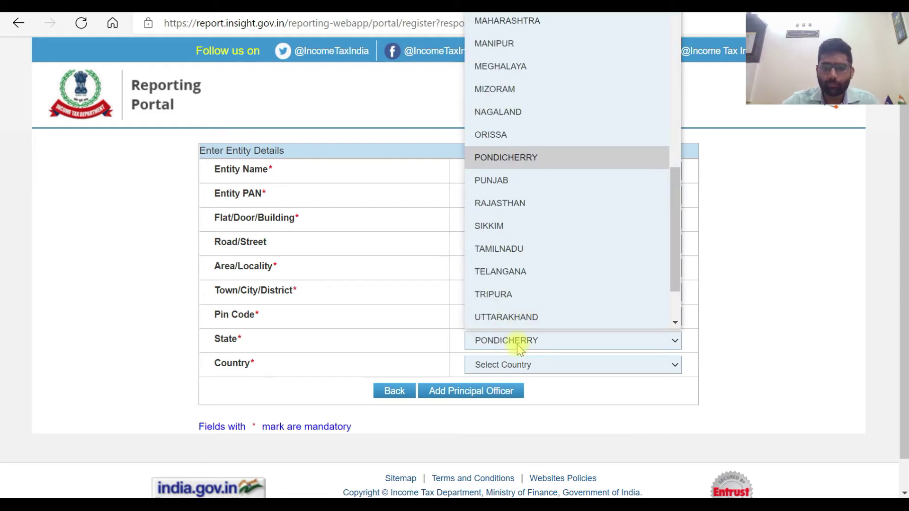
key(u)
key(Down)
key(Down)
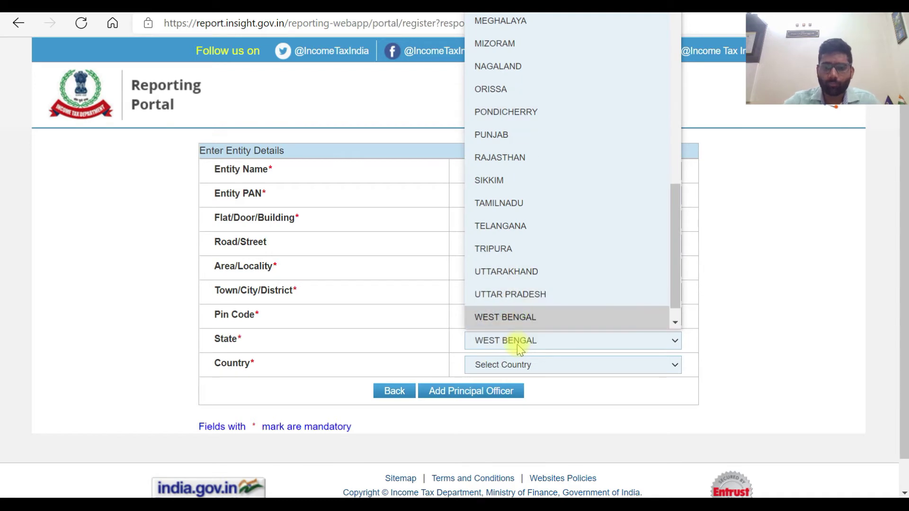
key(Up)
key(Return)
click(501, 365)
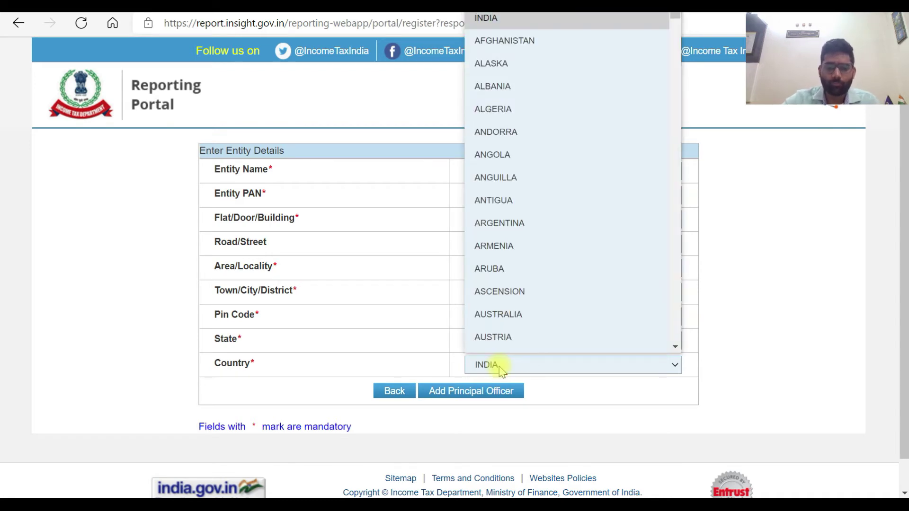
click(501, 368)
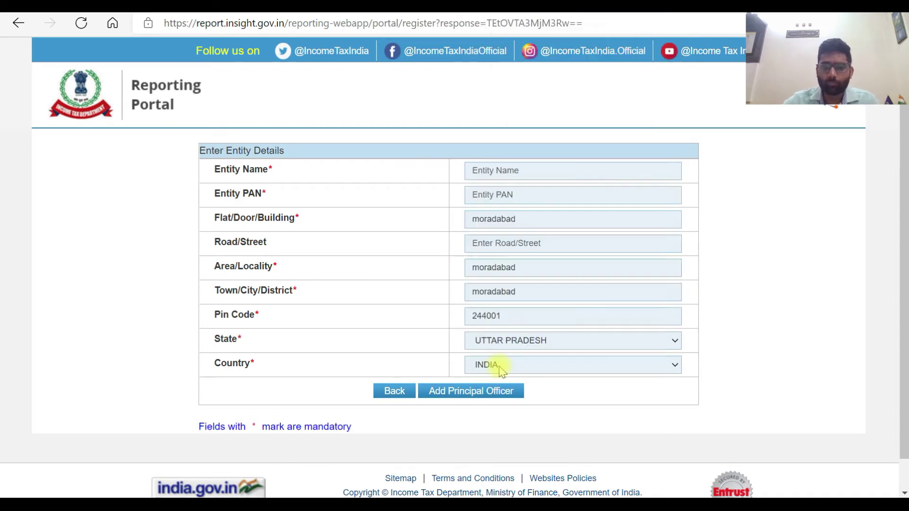
Step: Add the principal officer's details, including their PAN, and confirm submitting the registration
click(450, 397)
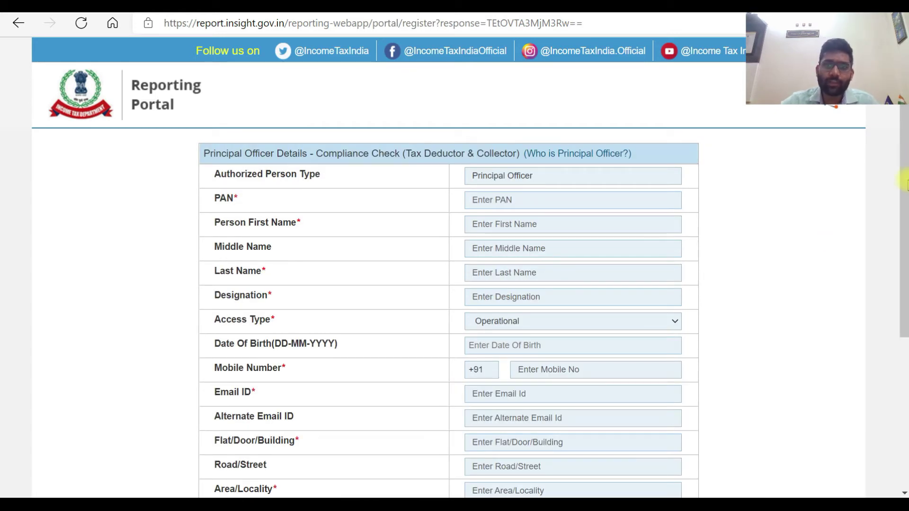
drag(903, 172, 830, 219)
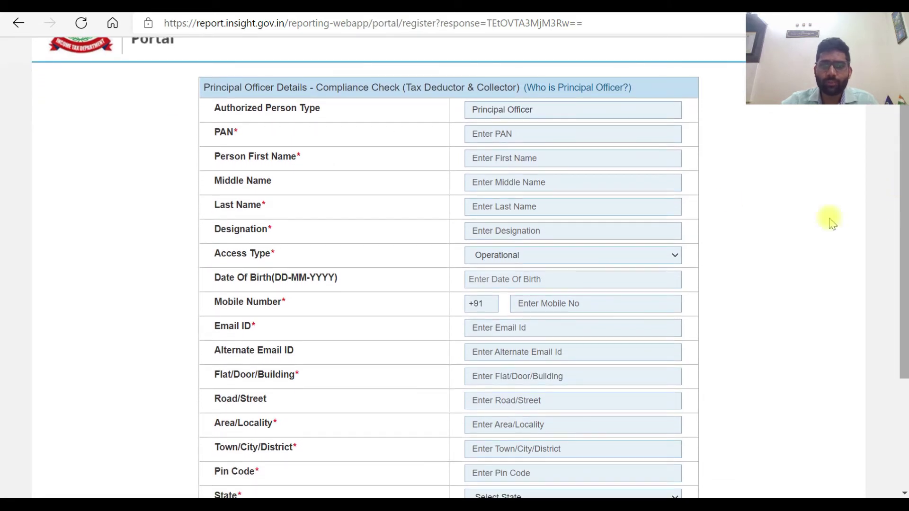
click(543, 134)
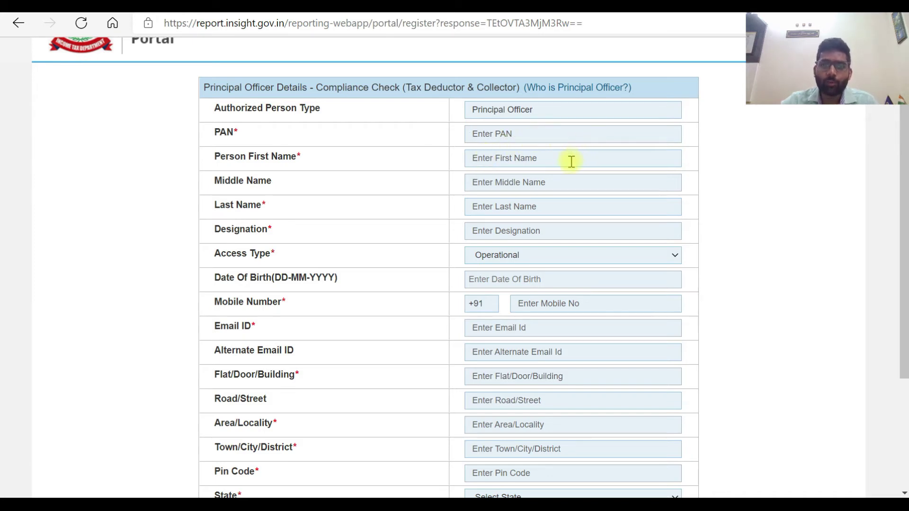
scroll(903, 196, down, 3)
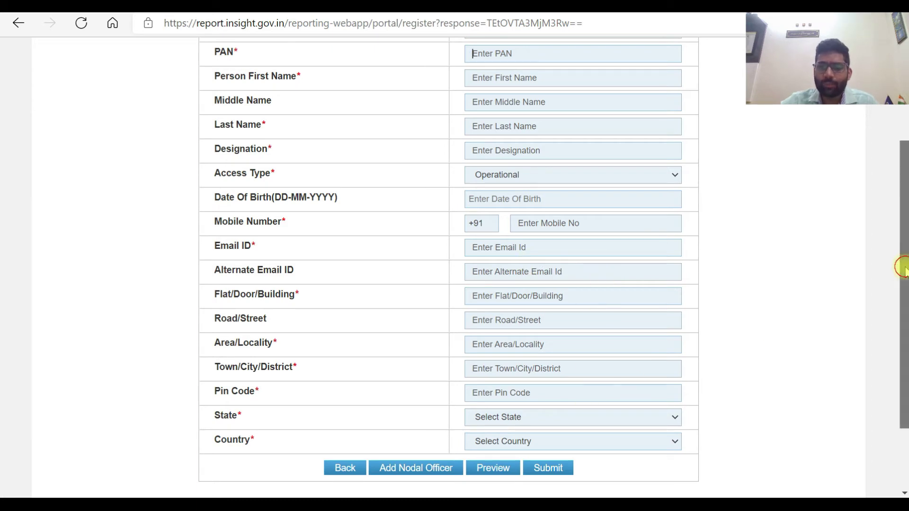
drag(902, 265, 905, 302)
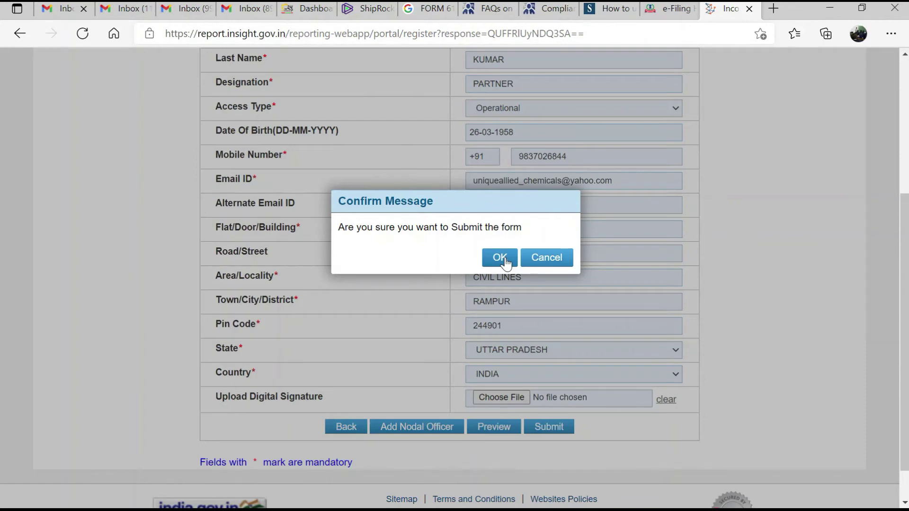
click(503, 259)
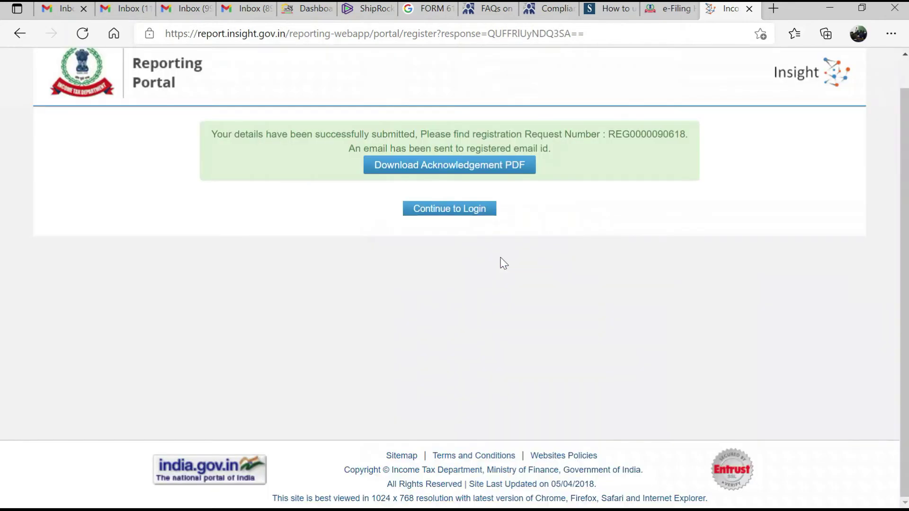
Step: Download the acknowledgement PDF and continue to the portal's login home page
click(442, 166)
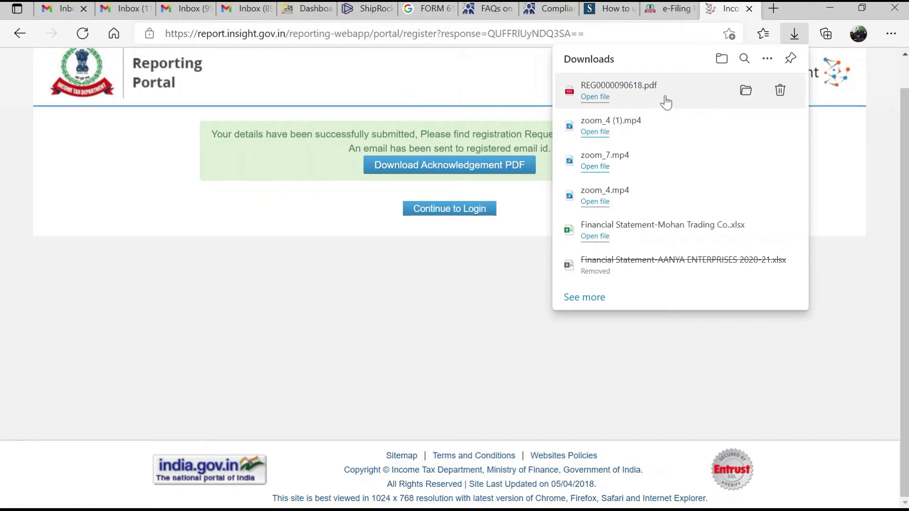
click(443, 214)
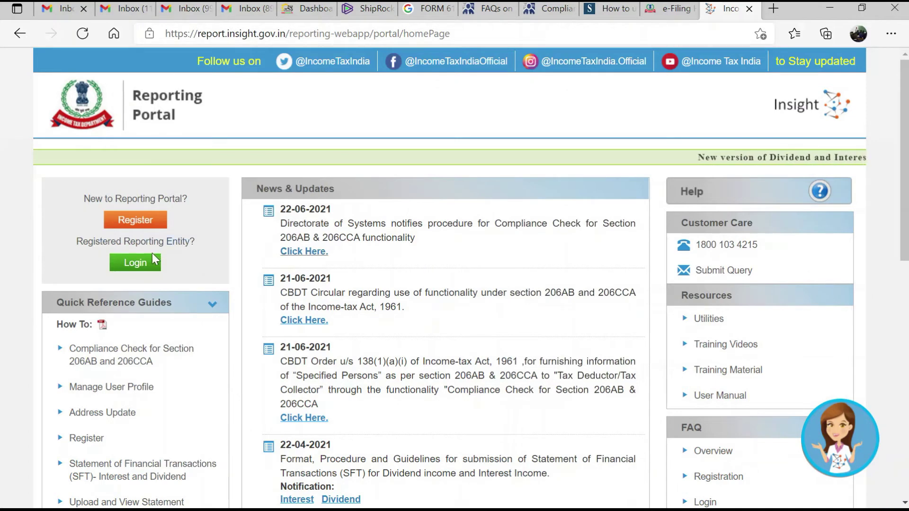
Step: Log in to the Reporting Portal with the entity's PAN and password
click(141, 267)
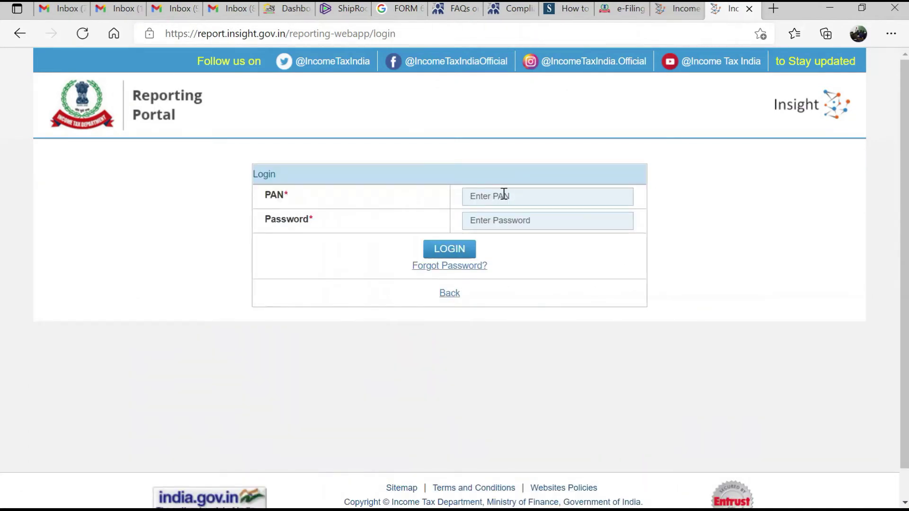
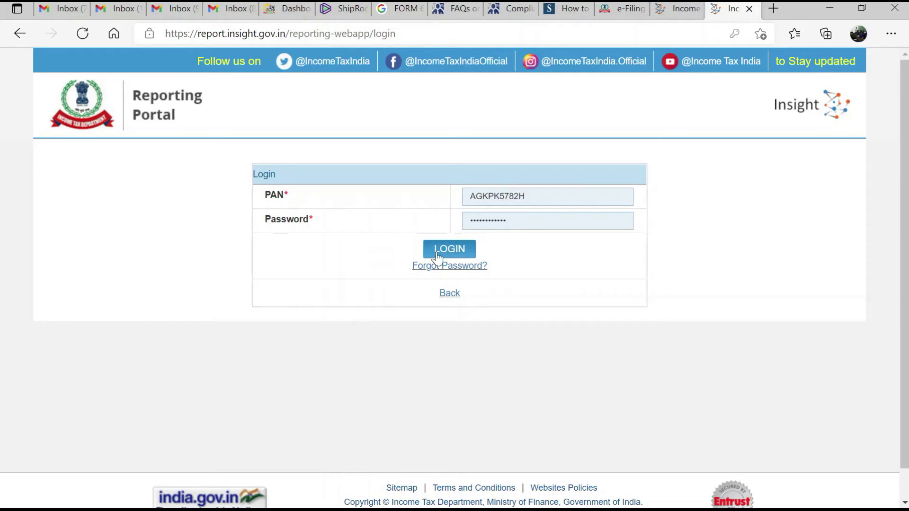
click(436, 252)
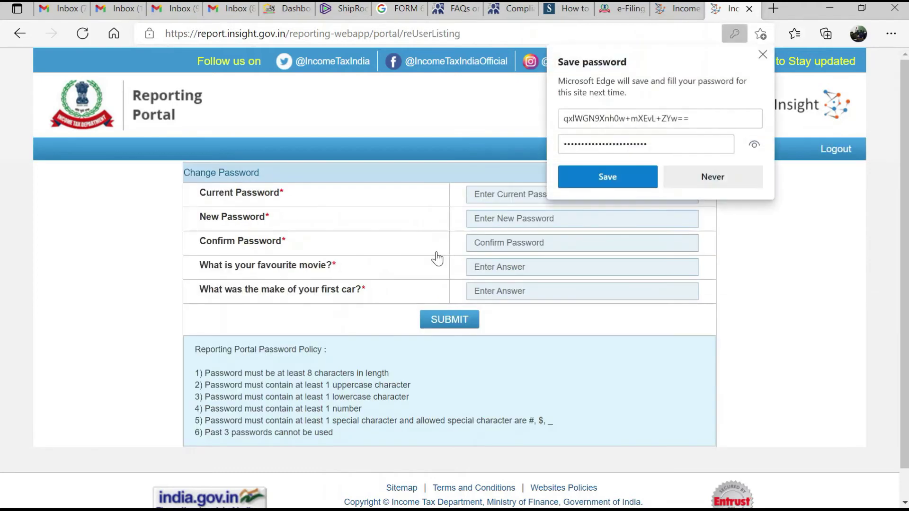
Step: Save the login in Edge and enter the current and new passwords
click(635, 177)
click(551, 196)
key(ctrl+v)
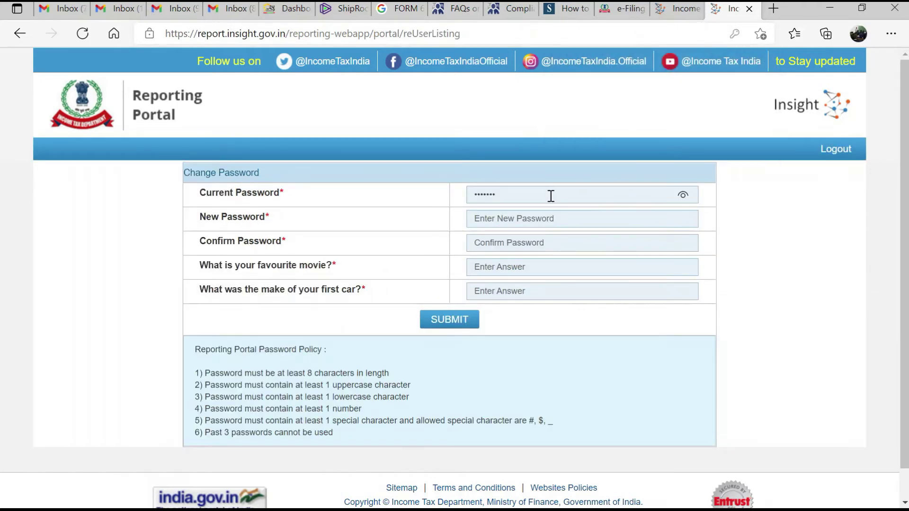
text(*****)
click(507, 221)
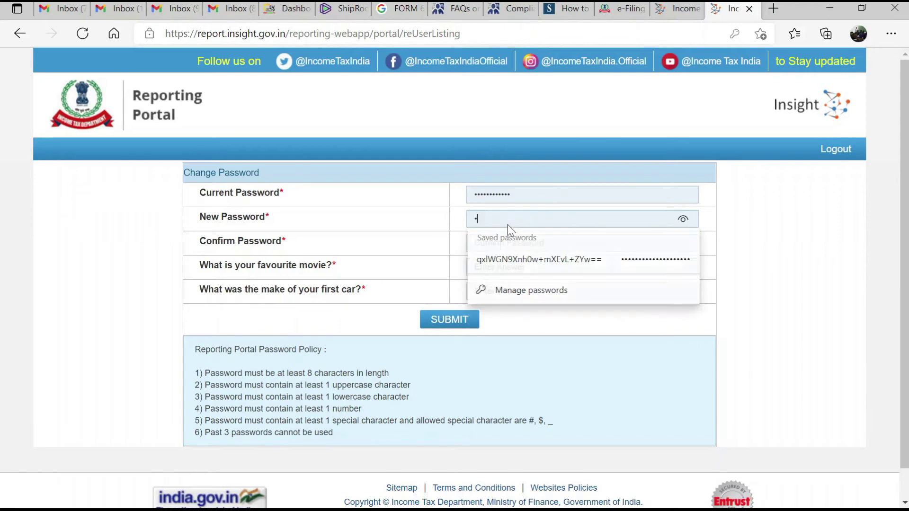
text(***********)
key(Tab)
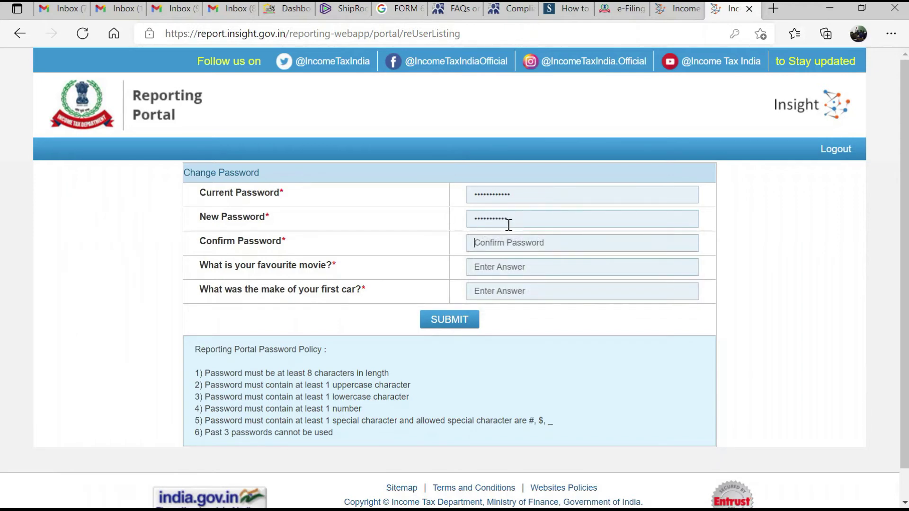
text(***********)
Step: Answer both security questions, favourite movie and first car
click(503, 266)
key(BackSpace)
key(BackSpace)
key(BackSpace)
key(Tab)
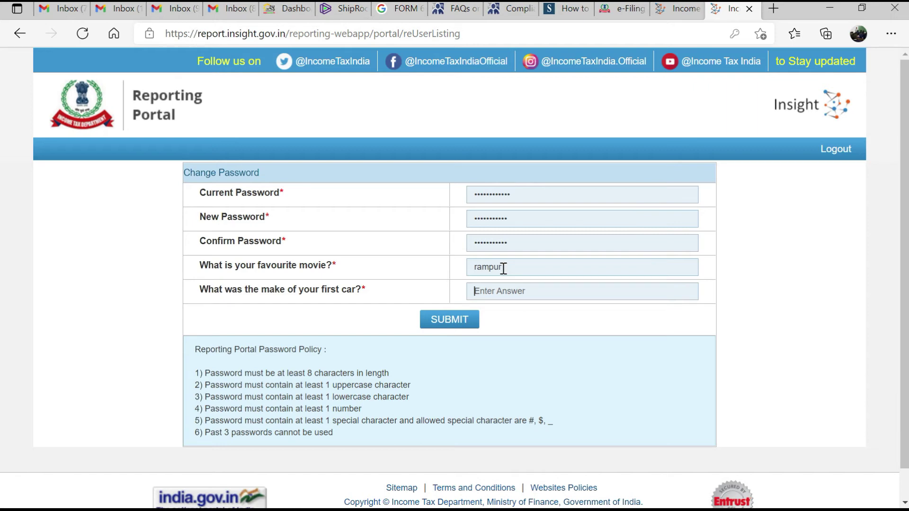
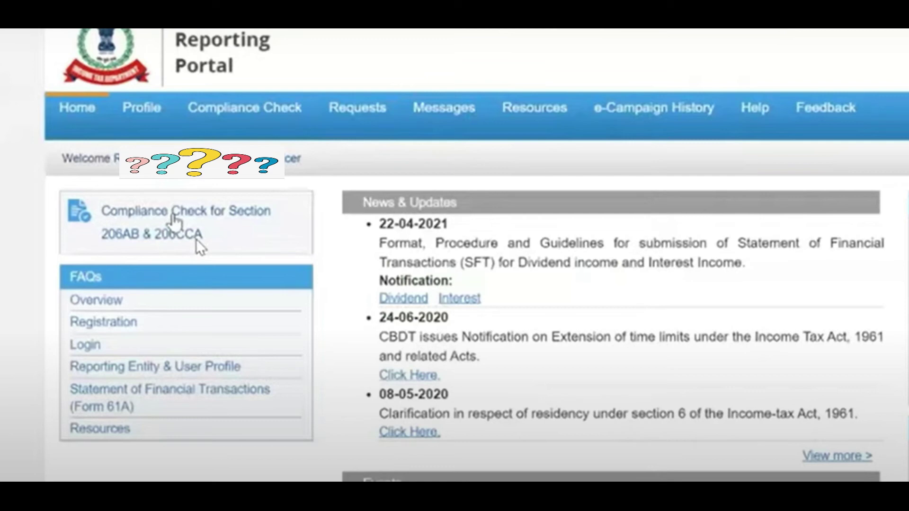
Step: Run the Section 206AB & 206CCA compliance check for the PAN with the captcha, showing Aadhaar-linked, not a specified person
click(174, 219)
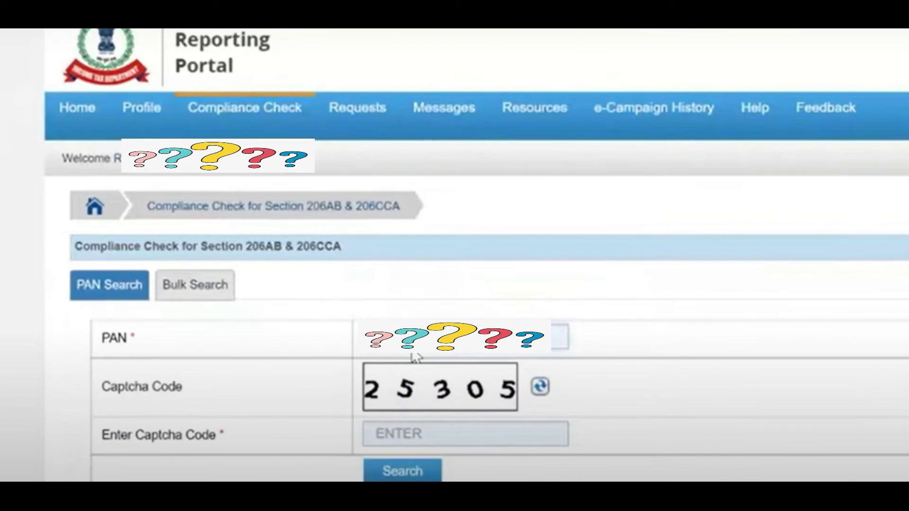
click(444, 433)
text(25305)
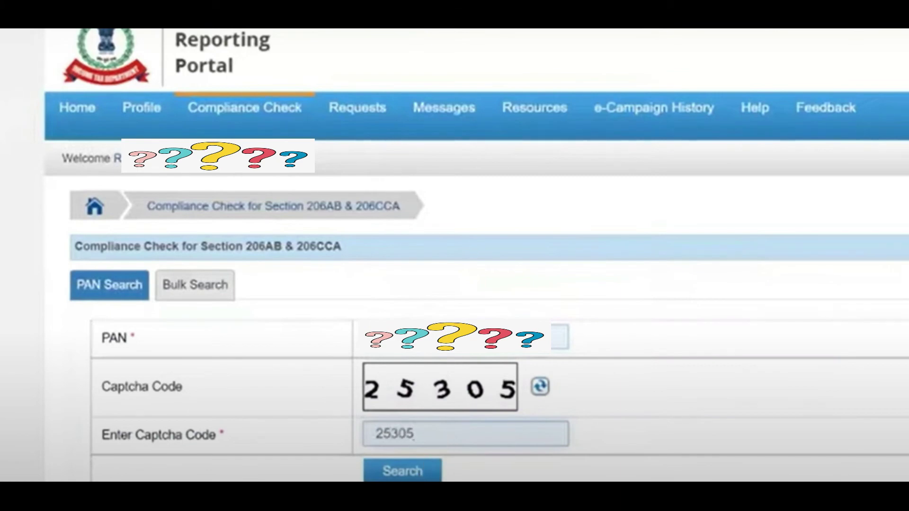
key(Return)
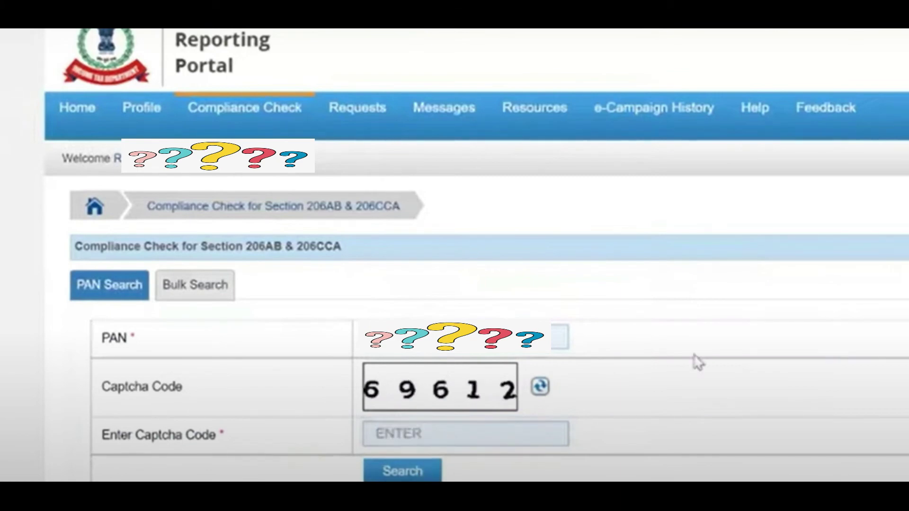
scroll(696, 361, down, 3)
scroll(455, 256, down, 2)
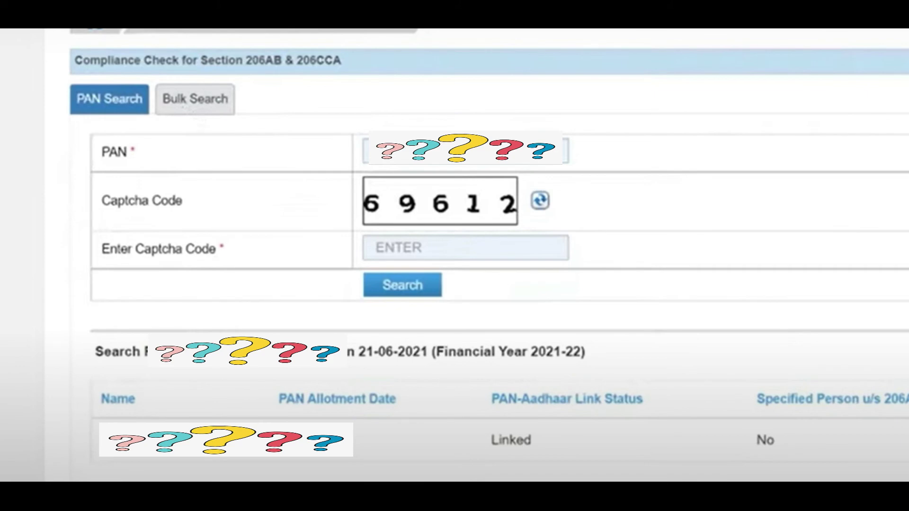
Step: Download the CSV template from the Bulk Search view of Compliance Check
scroll(454, 255, down, 1)
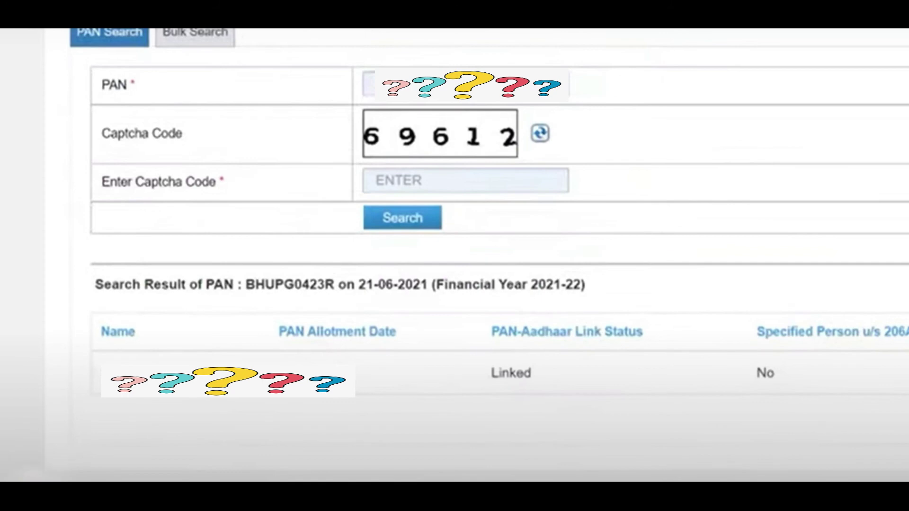
click(222, 40)
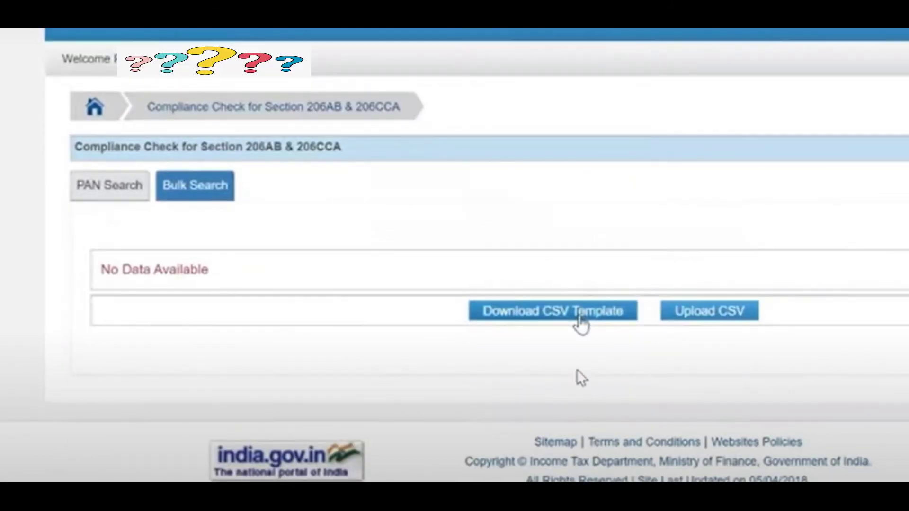
click(580, 316)
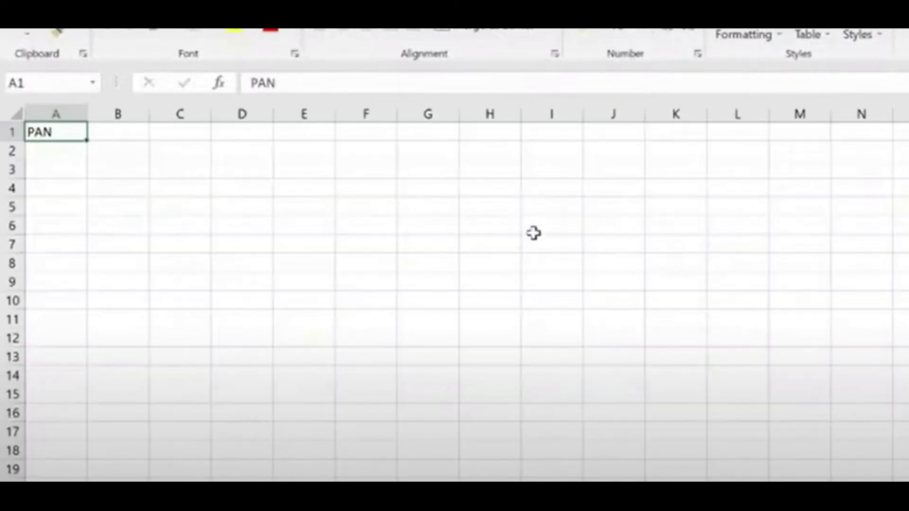
click(533, 231)
key(Down)
key(Up)
key(Up)
key(Up)
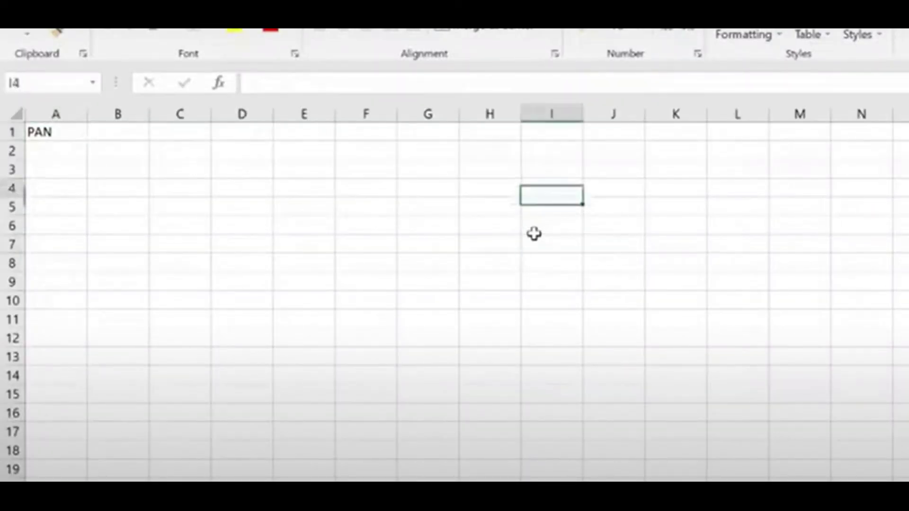
key(Up)
key(Up)
key(Up)
key(Left)
key(Left)
key(Left)
key(Left)
key(Left)
key(Left)
key(Left)
key(Left)
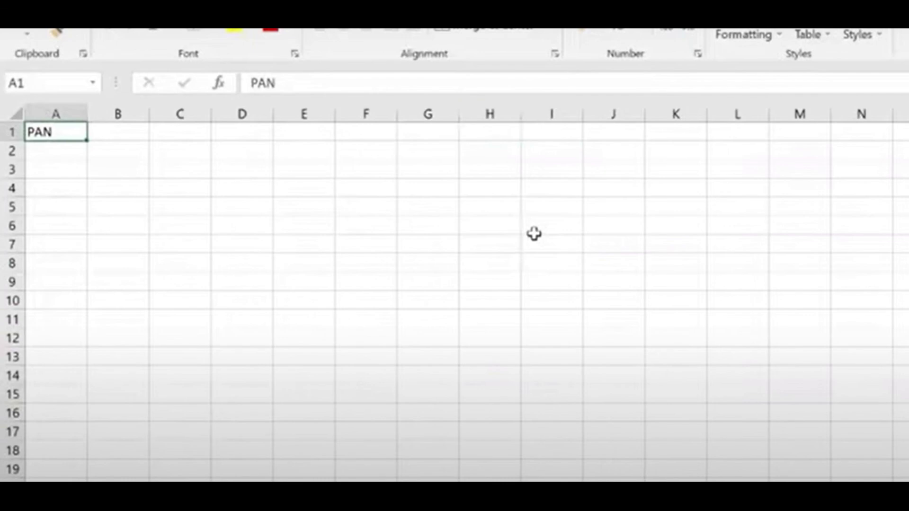
key(Right)
key(Right)
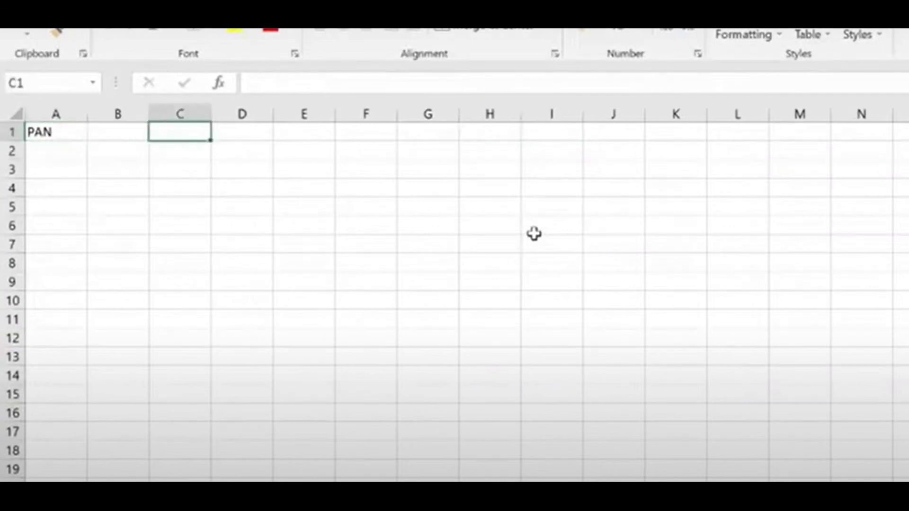